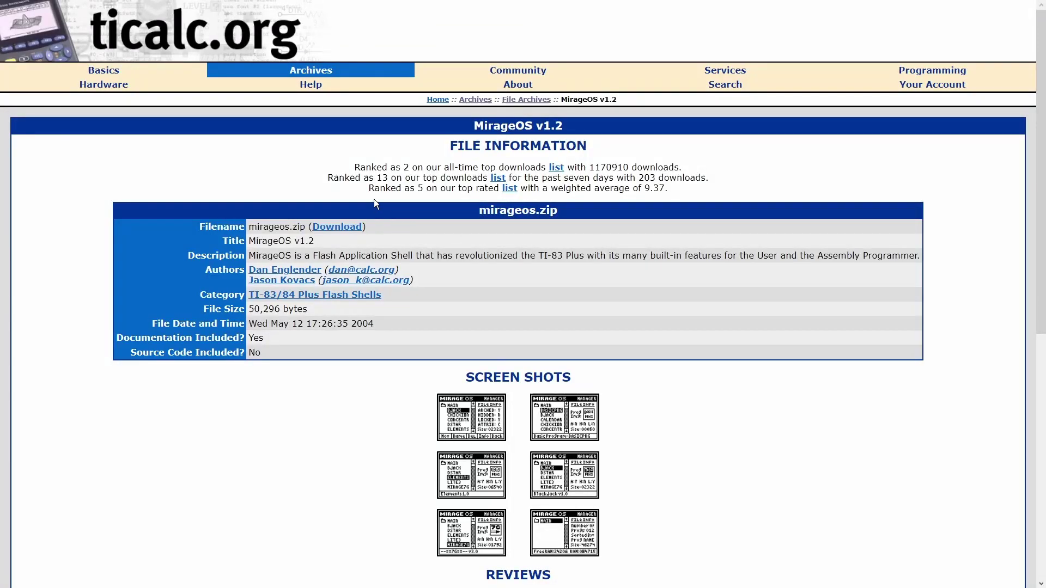
Step: Download mirageos.zip from the MirageOS v1.2 page on ticalc.org
{"action": "left_click", "coordinate": [340, 229]}
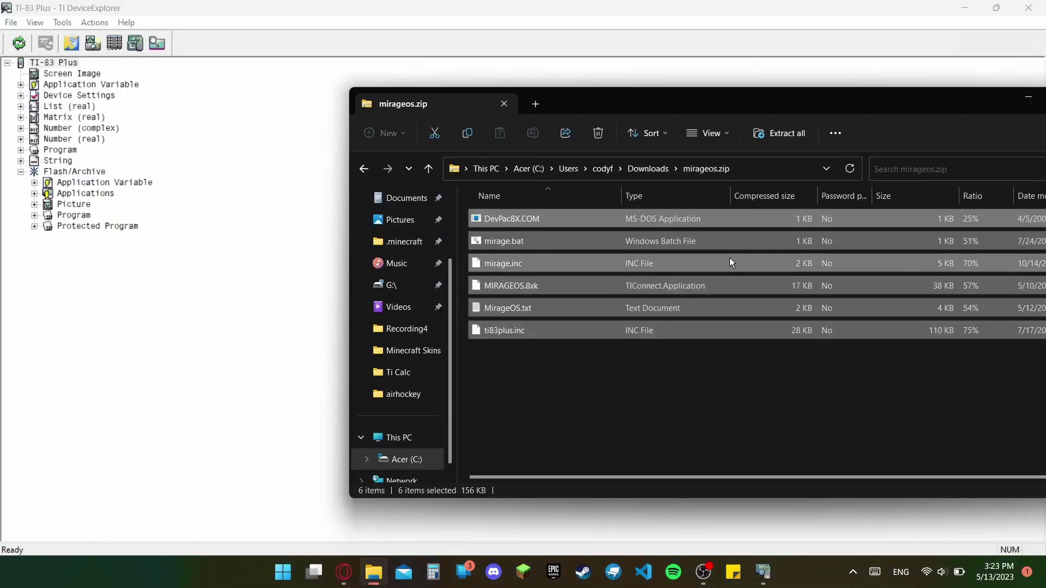
Step: Drag the six mirageos.zip files, including MIRAGEOS.8xk, onto the TI-83 Plus in DeviceExplorer
{"action": "mouse_move", "coordinate": [728, 247]}
{"action": "left_mouse_down"}
{"action": "mouse_move", "coordinate": [656, 289]}
{"action": "mouse_move", "coordinate": [199, 297]}
{"action": "mouse_move", "coordinate": [214, 293]}
{"action": "left_mouse_up"}
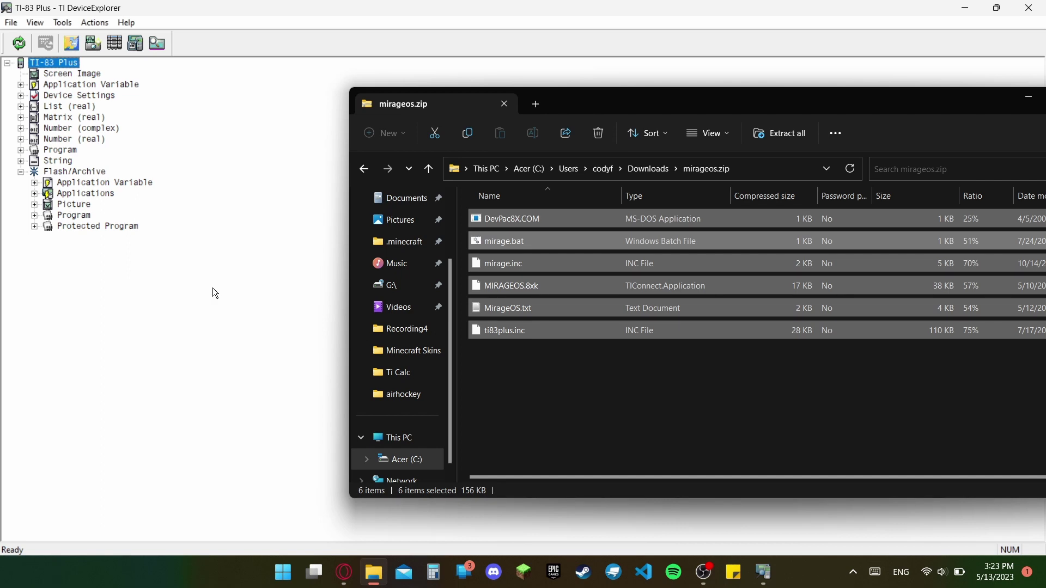